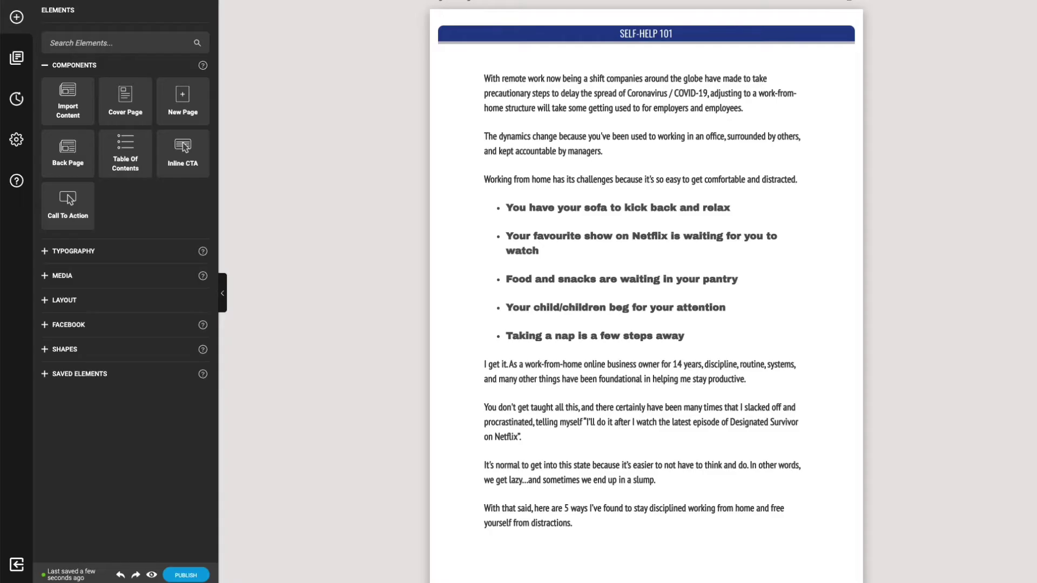
# - Scroll through Designrr's cover template gallery, then through Canva's 'ebook cover' template results
pyautogui.scroll(-10, 645, 292)
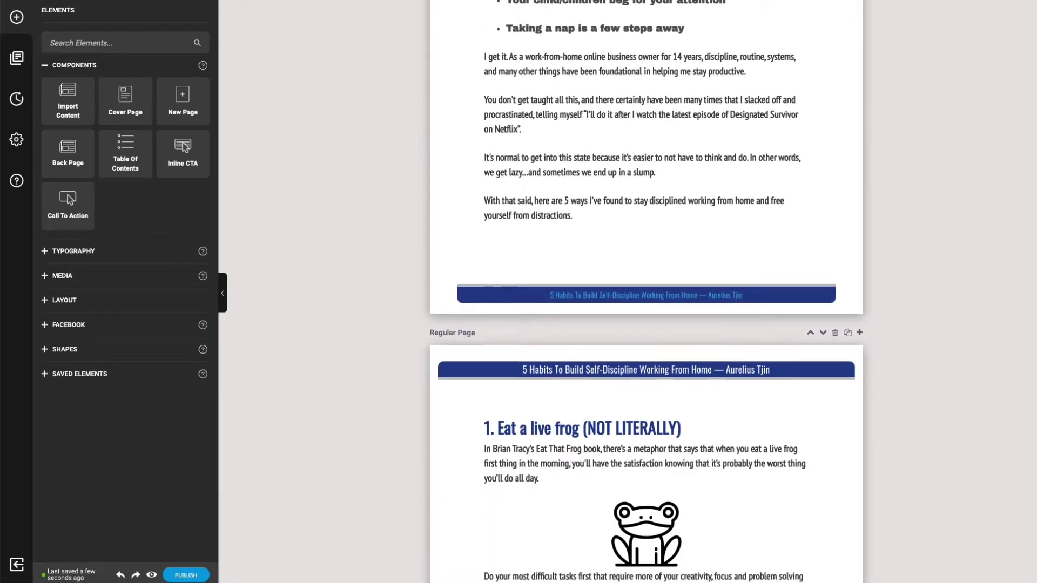
pyautogui.scroll(-15, 646, 291)
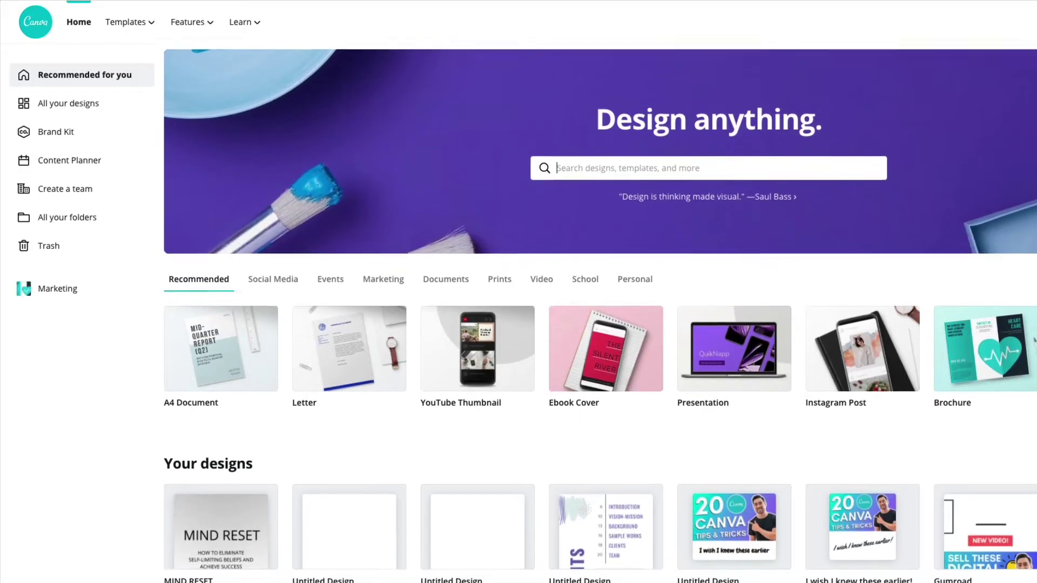
pyautogui.scroll(-4, 600, 316)
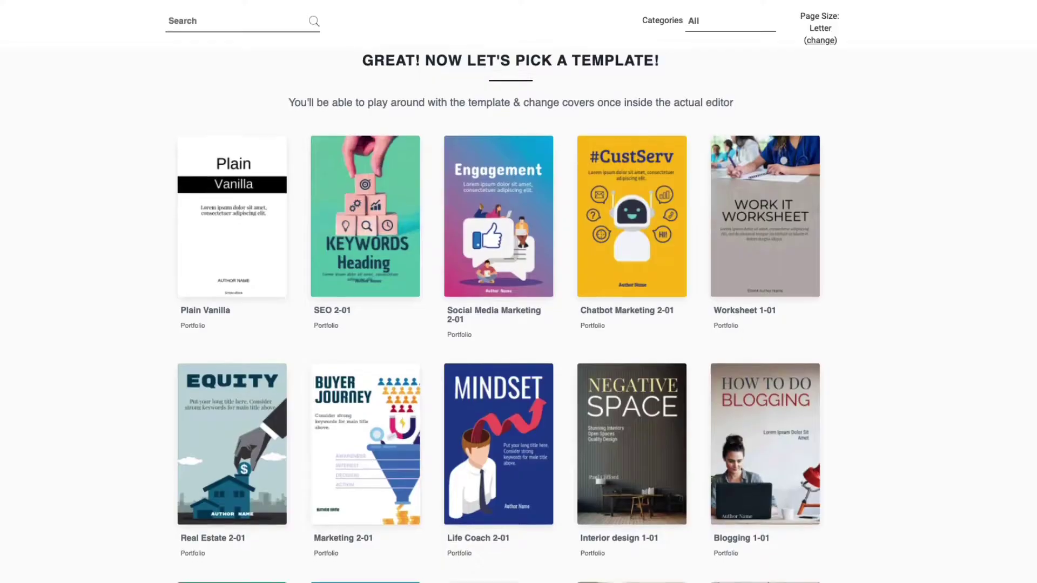
pyautogui.scroll(-15, 498, 315)
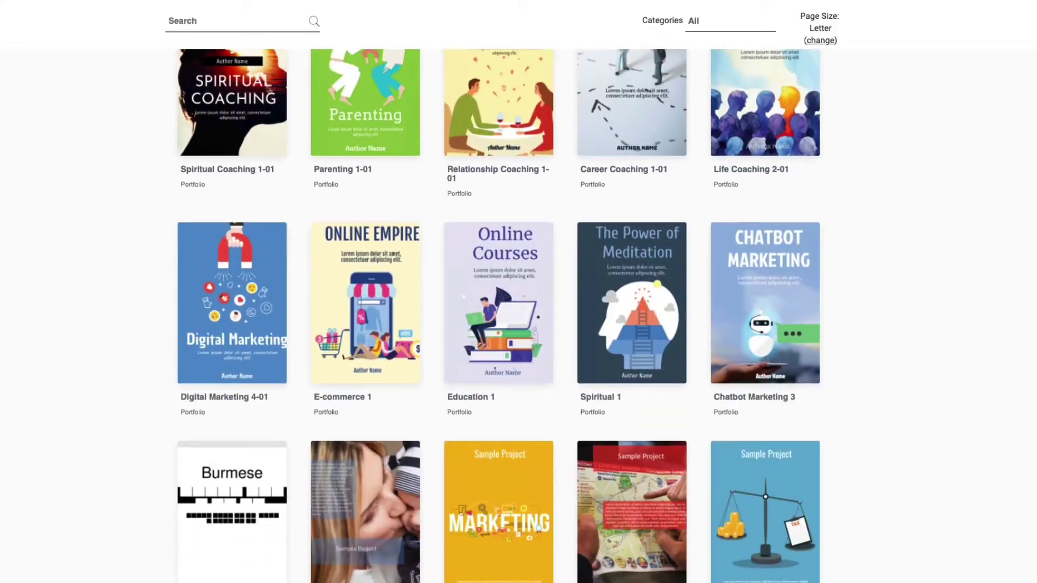
pyautogui.scroll(-20, 498, 316)
pyautogui.scroll(-12, 498, 316)
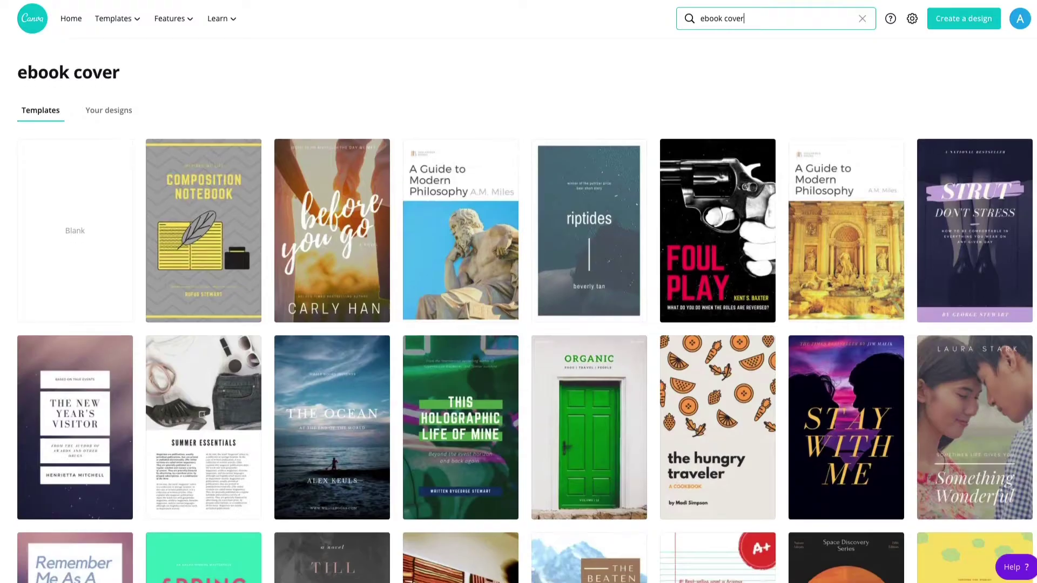
pyautogui.scroll(-4, 525, 314)
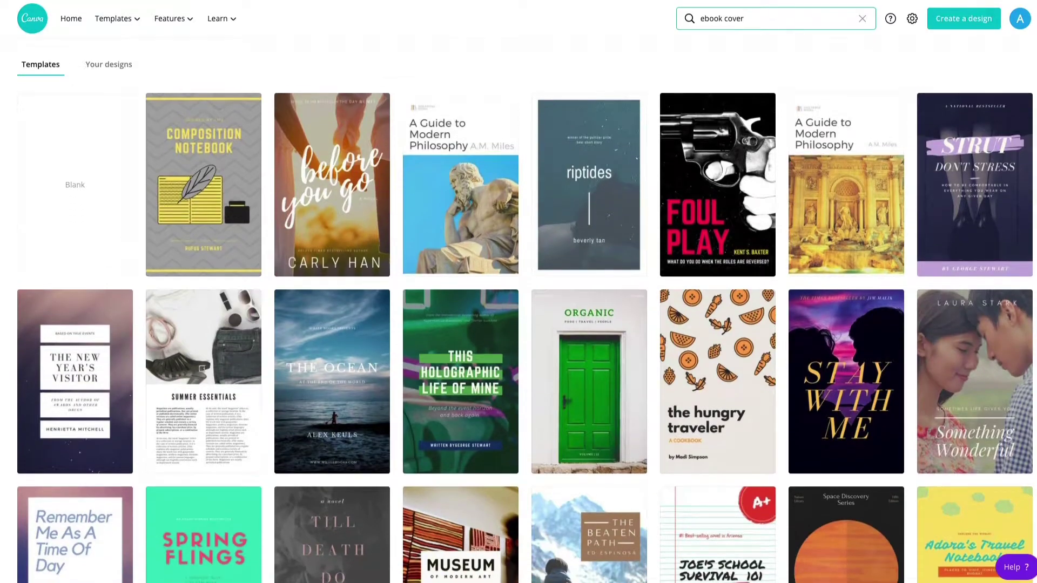
pyautogui.scroll(-5, 525, 313)
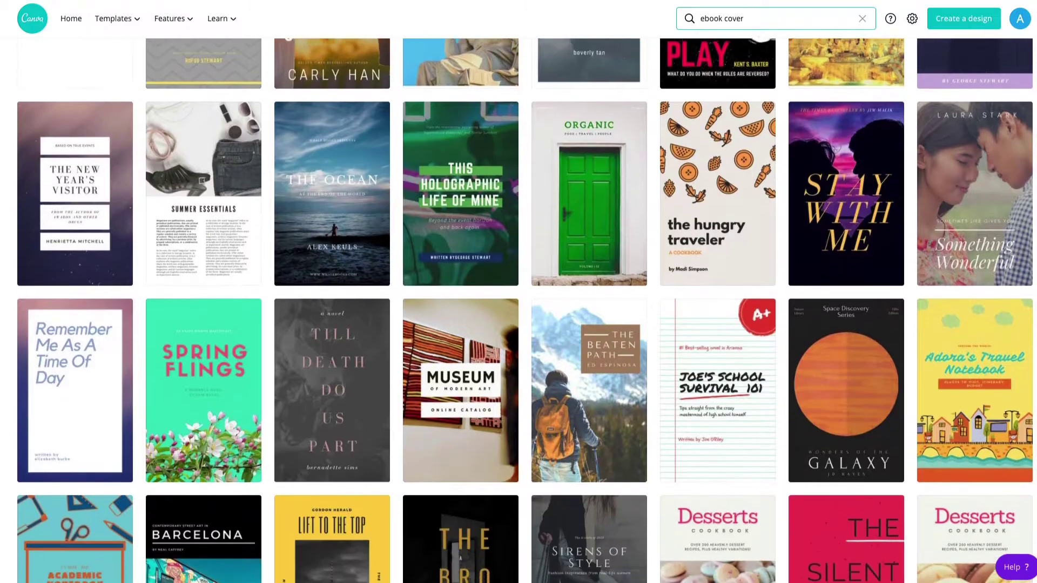
pyautogui.scroll(-4, 525, 311)
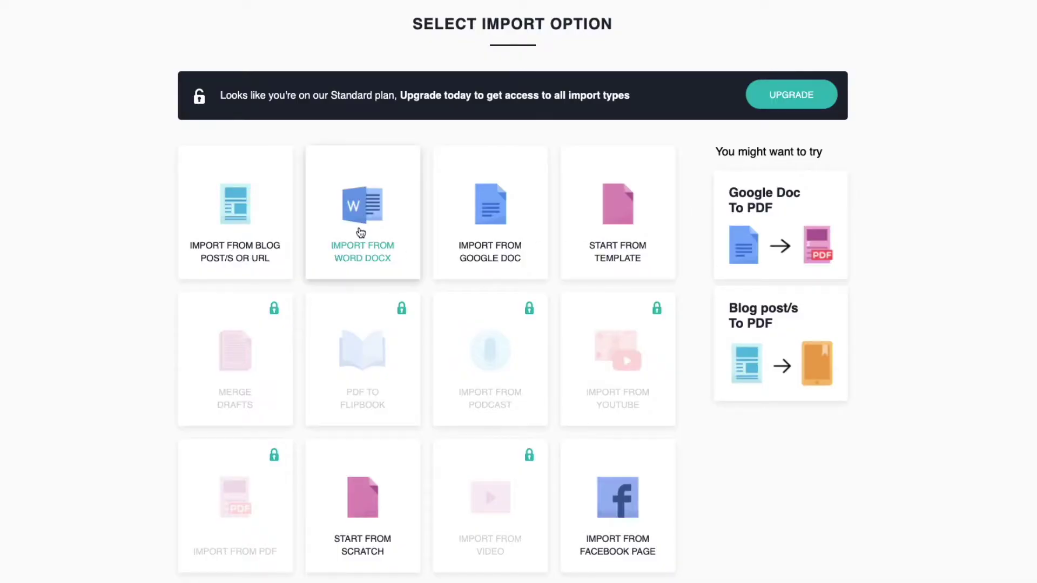
# - Import Original.docx from Word into Designrr, then set Canva's Chapter 1 body text to size 16
pyautogui.click(361, 232)
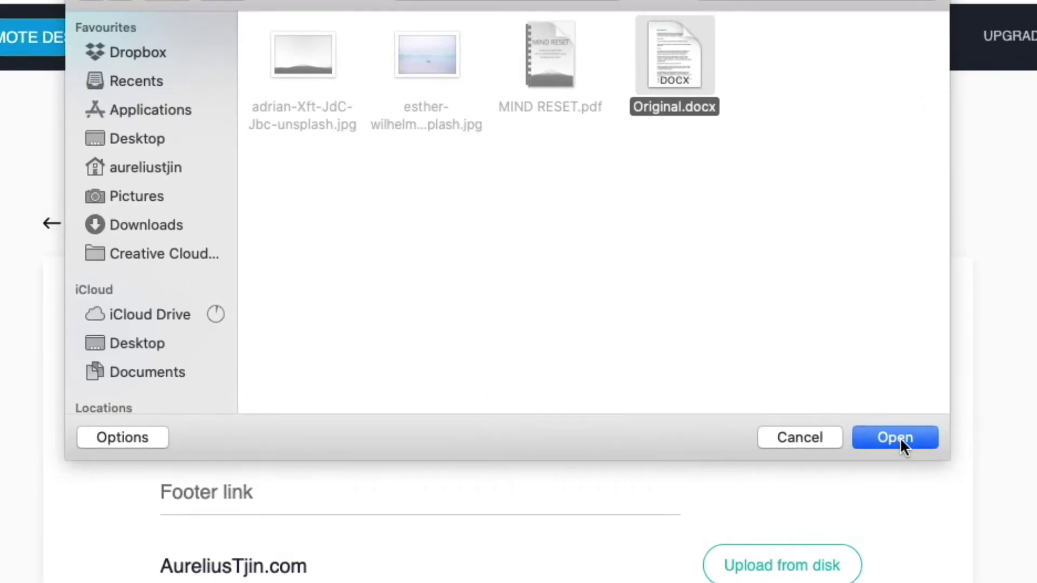
pyautogui.click(825, 321)
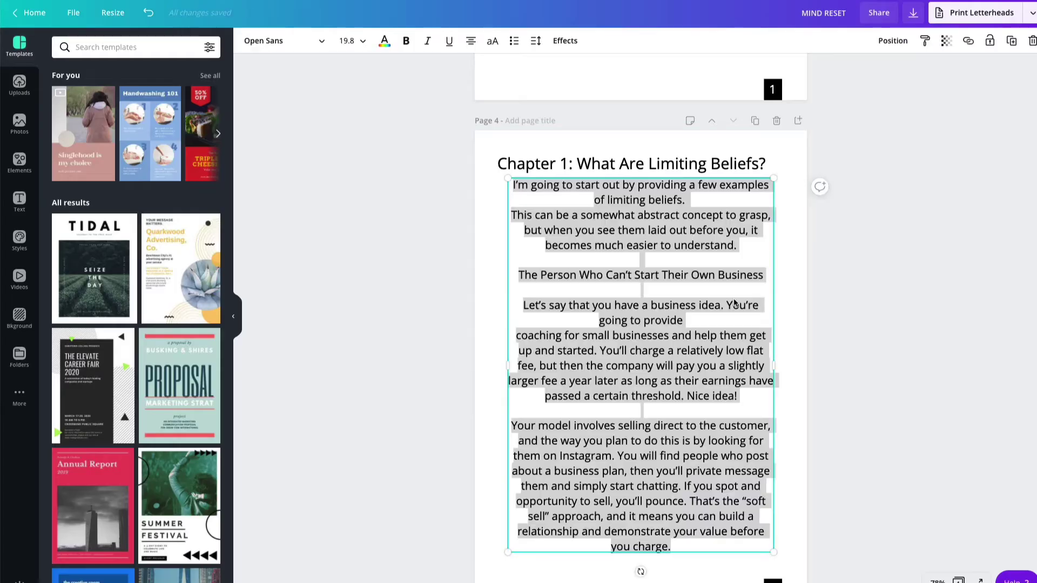
pyautogui.click(352, 41)
pyautogui.click(359, 178)
pyautogui.hotkey('ctrl', 'shift', 'l')
# - Line the body text box up under the title, widen it to the margin, and justify it
pyautogui.moveTo(617, 394); pyautogui.dragTo(593, 430)
pyautogui.moveTo(763, 350); pyautogui.dragTo(781, 351)
pyautogui.moveTo(655, 442); pyautogui.dragTo(655, 418)
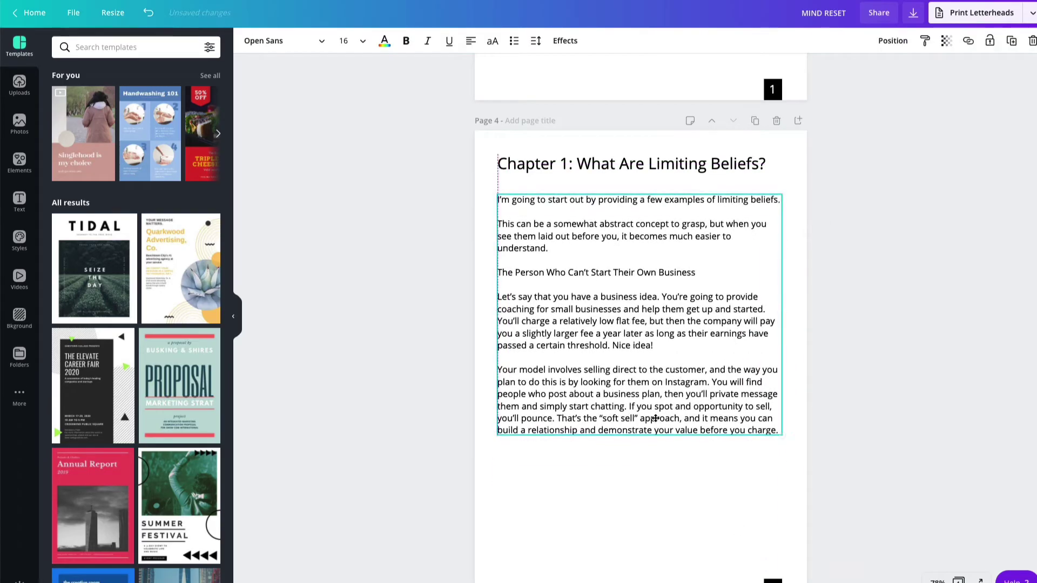
pyautogui.click(471, 42)
pyautogui.click(571, 521)
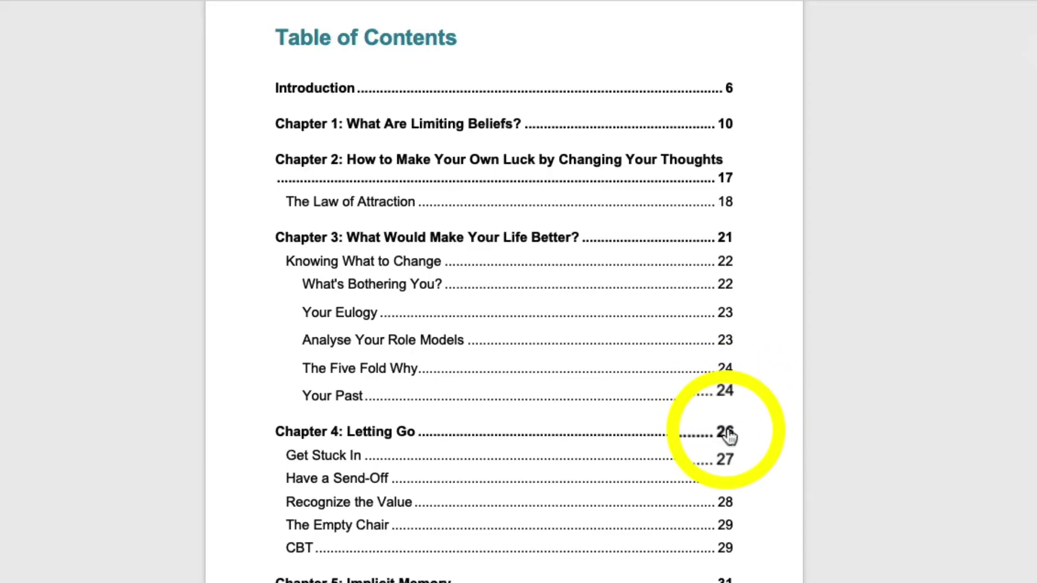
# - Follow the contents link to the Chapter 4: Letting Go page
pyautogui.click(725, 433)
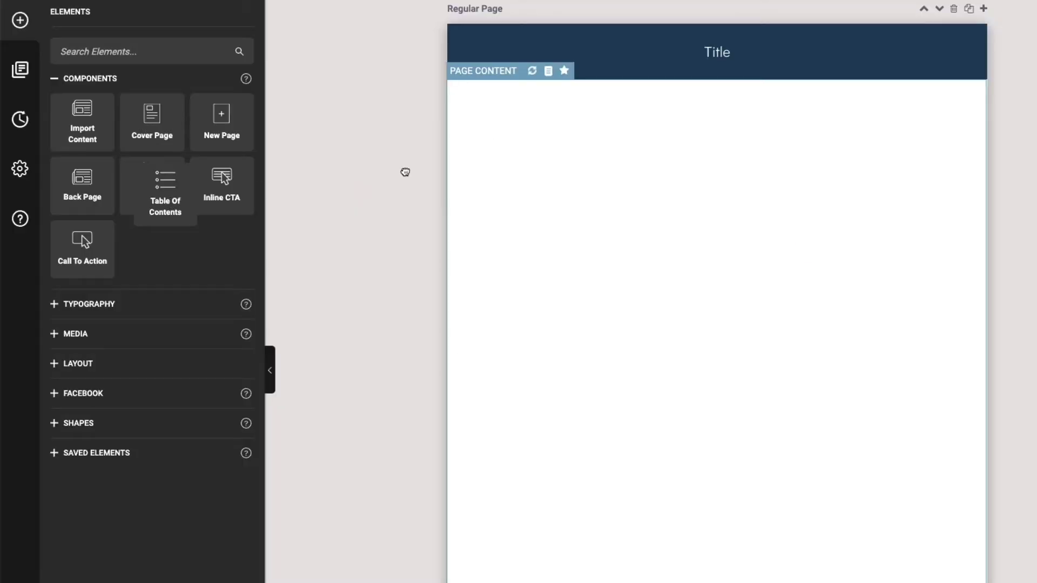
# - Drop a Table Of Contents component onto the page using format 1
pyautogui.moveTo(405, 172); pyautogui.dragTo(665, 198)
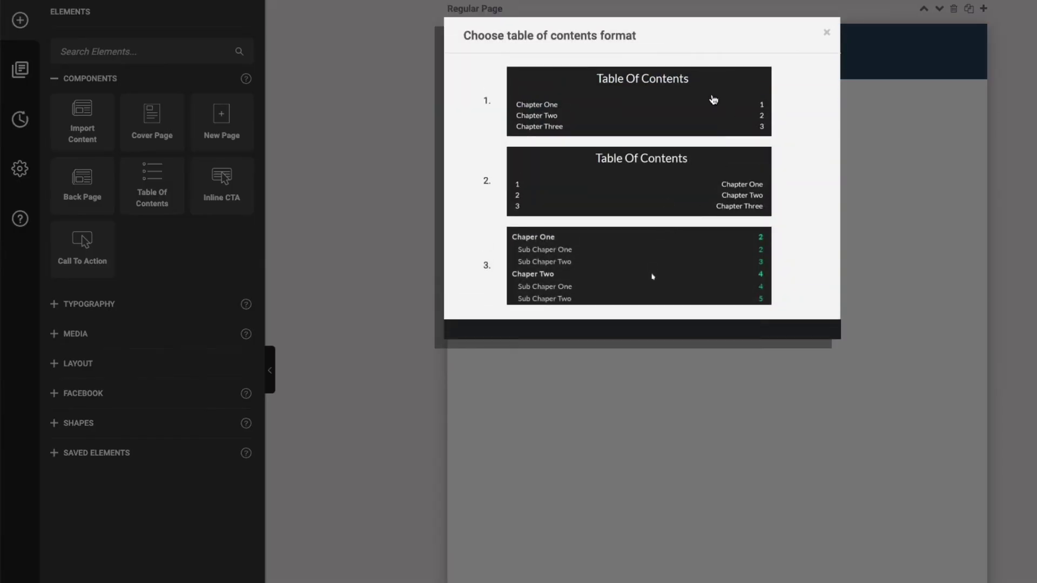
pyautogui.click(626, 110)
pyautogui.click(675, 307)
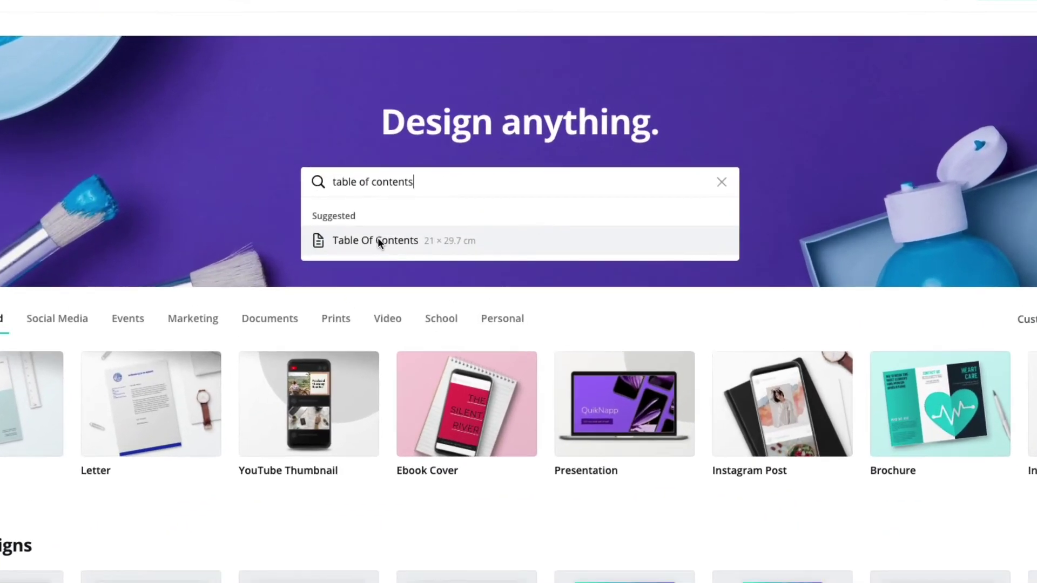
# - Choose the 'table of contents' search suggestion in Canva and scroll through the templates
pyautogui.click(378, 237)
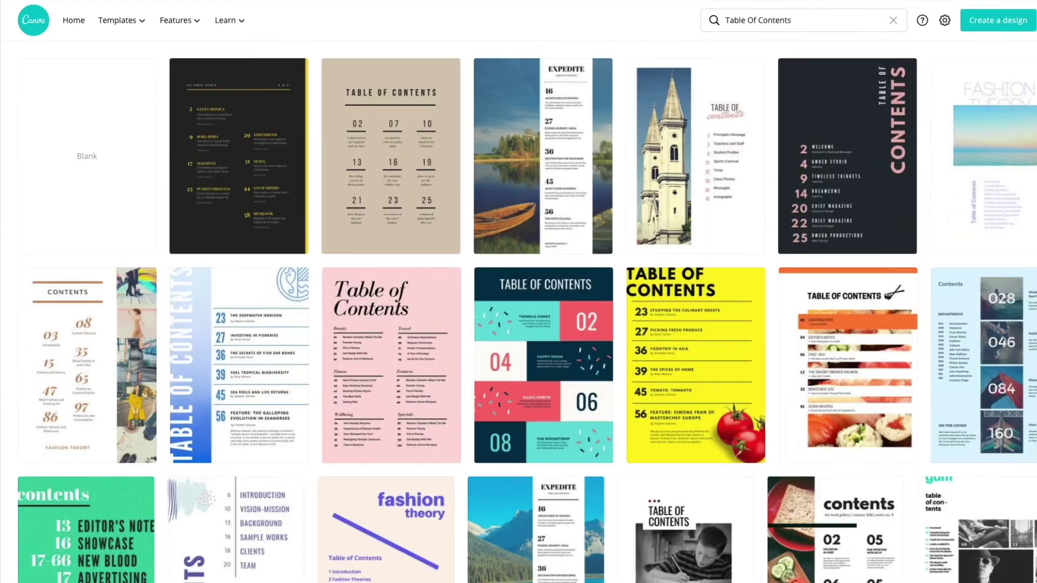
pyautogui.scroll(-5, 519, 303)
pyautogui.scroll(-7, 518, 303)
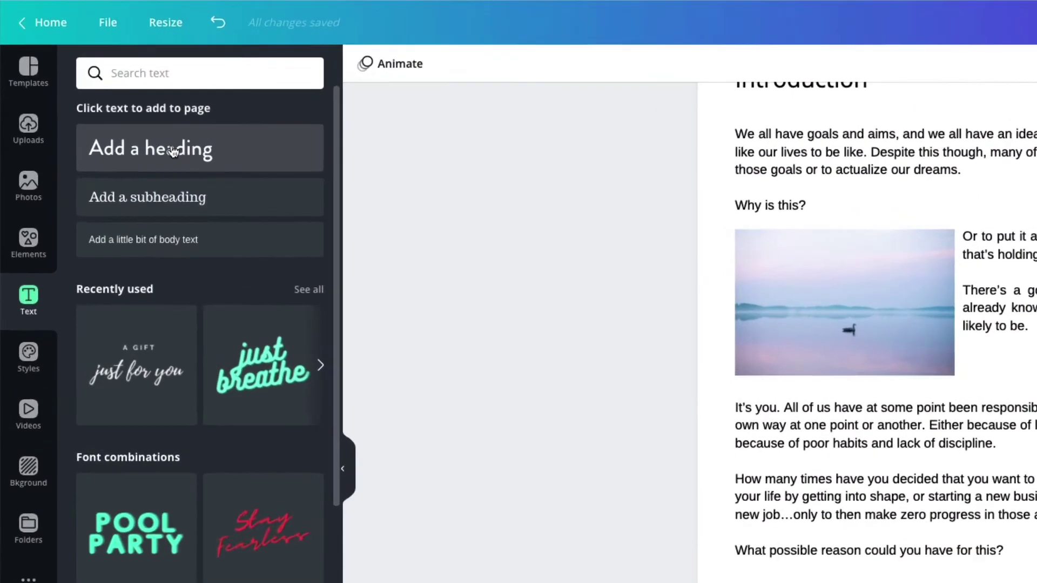
# - Add a heading text box at the page's bottom right reading '1'
pyautogui.moveTo(104, 95); pyautogui.dragTo(657, 268)
pyautogui.moveTo(635, 375); pyautogui.dragTo(669, 493)
pyautogui.doubleClick(697, 448)
pyautogui.write('1')
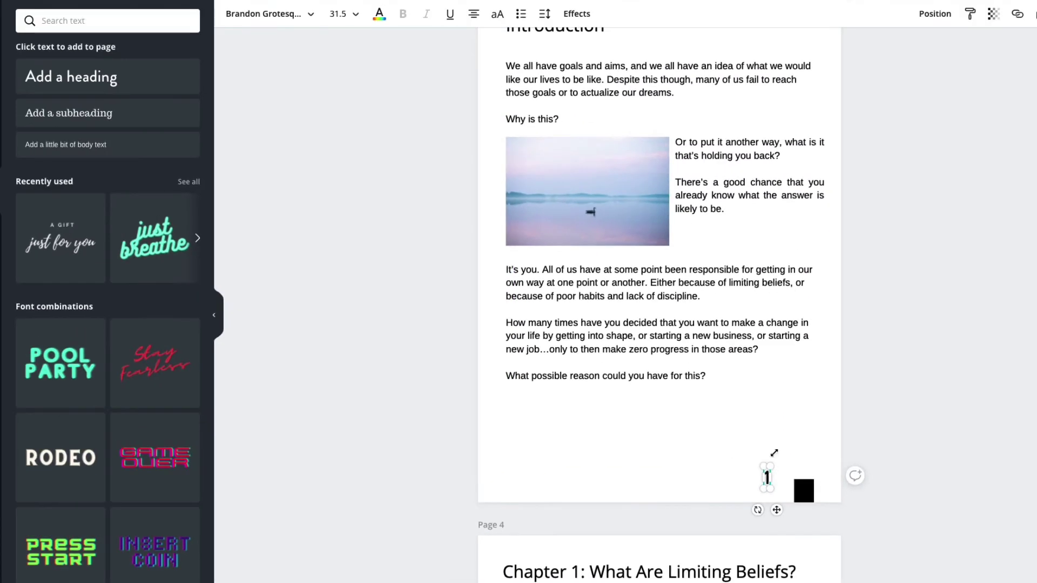
# - Adjust the number's colour, place it on the black box, and keep its size at 18
pyautogui.click(374, 19)
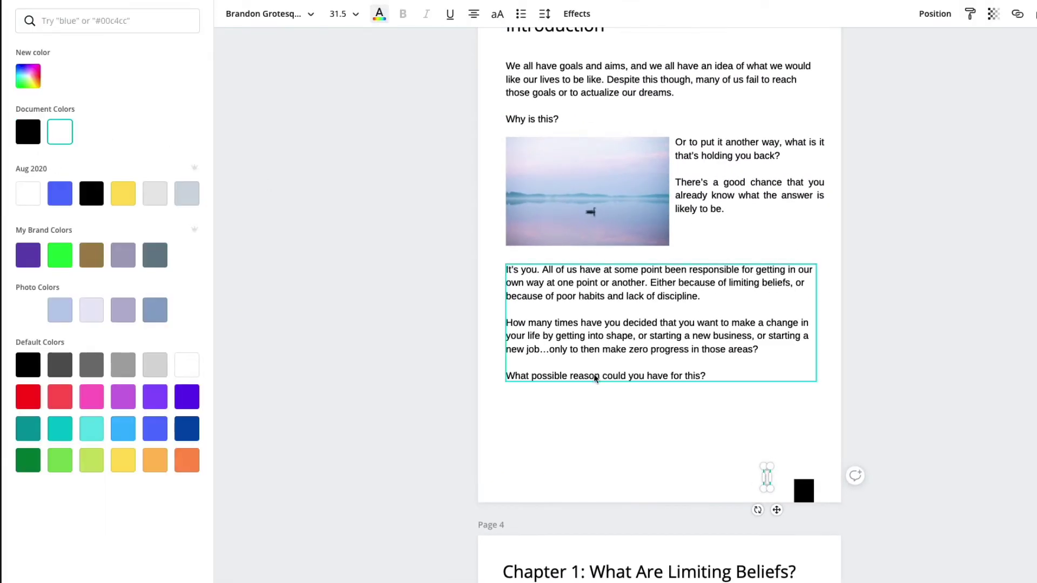
pyautogui.click(773, 482)
pyautogui.moveTo(767, 477); pyautogui.dragTo(804, 490)
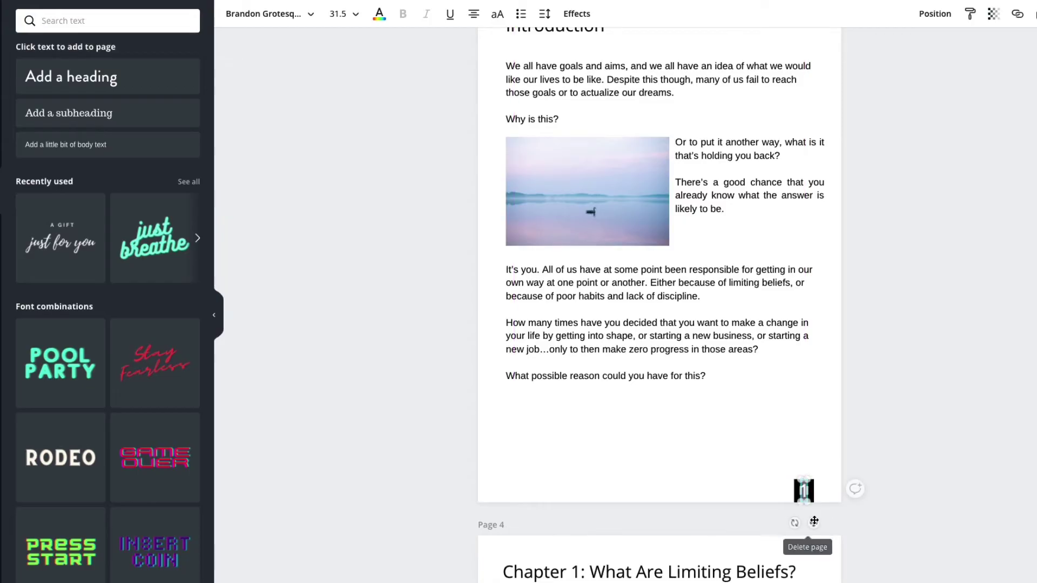
pyautogui.click(339, 15)
pyautogui.click(350, 198)
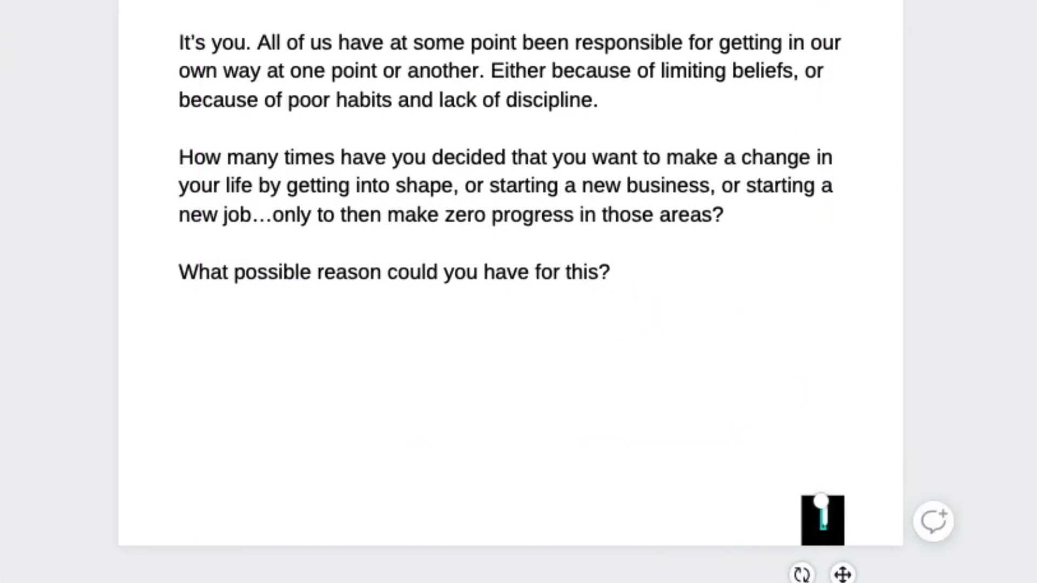
pyautogui.click(834, 518)
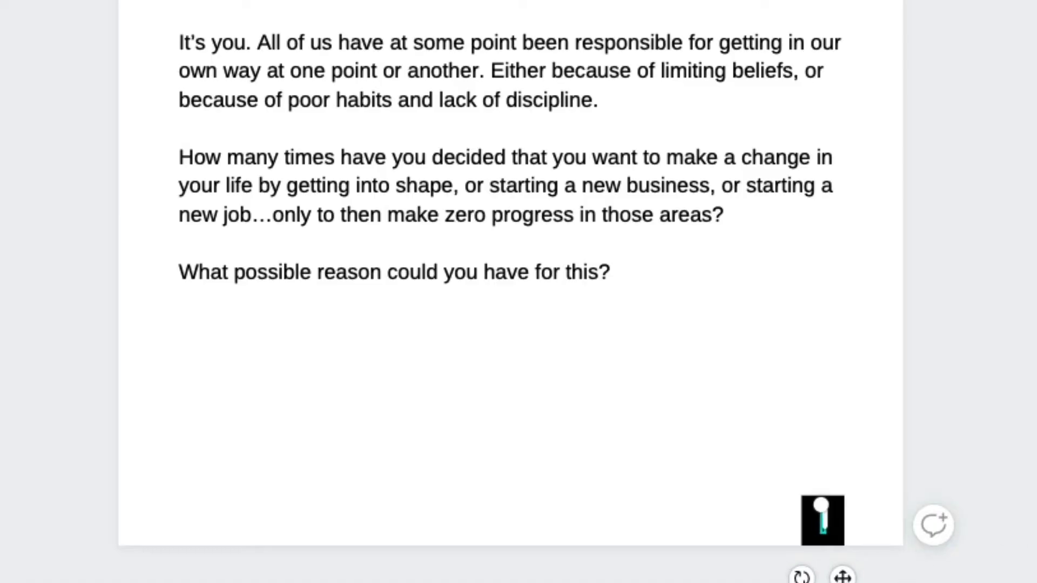
pyautogui.press('Escape')
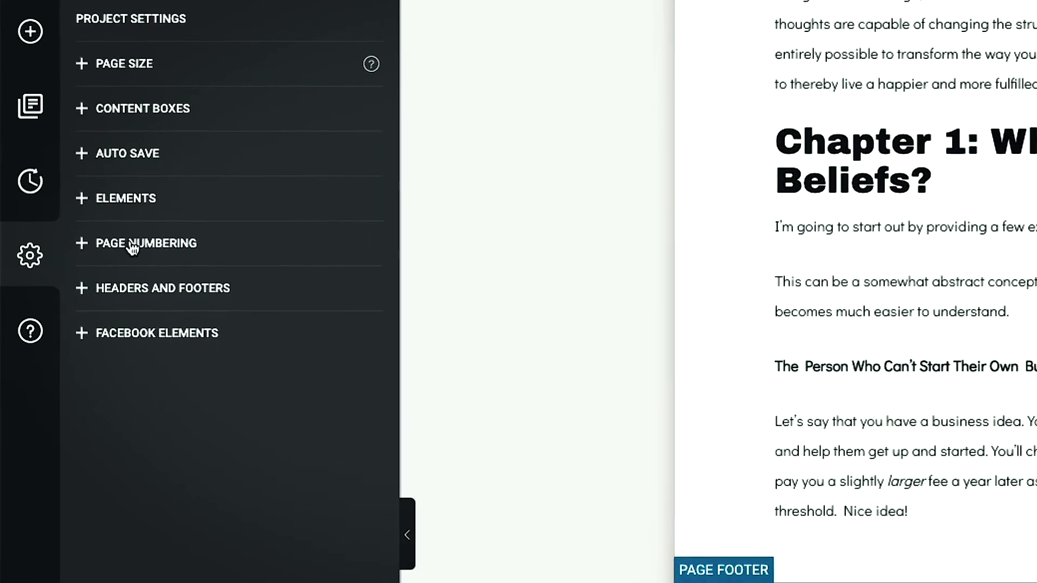
# - Expand Page Numbering in Project Settings and switch the Page Numbering Label on
pyautogui.click(74, 138)
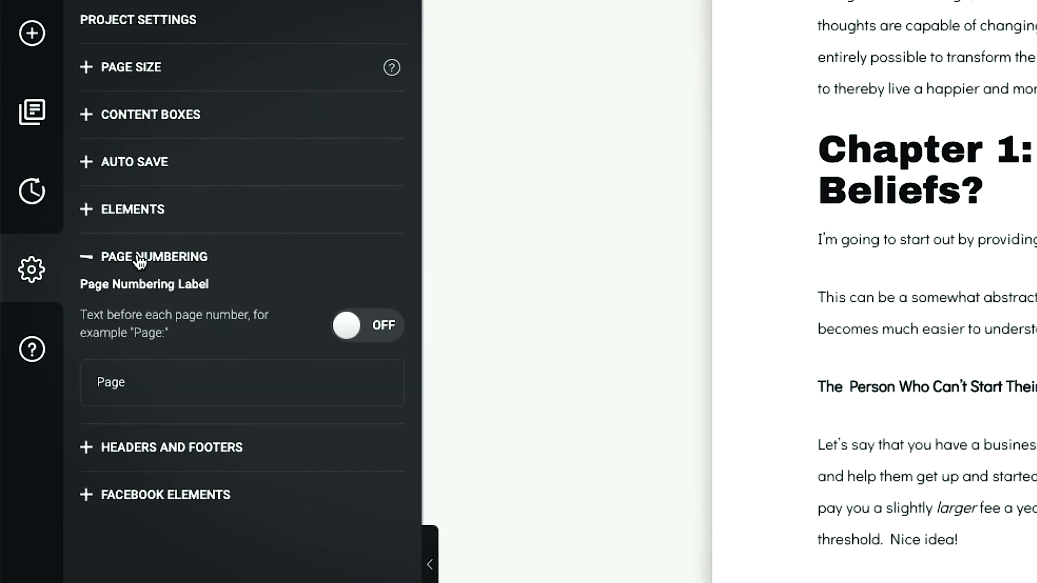
pyautogui.click(359, 325)
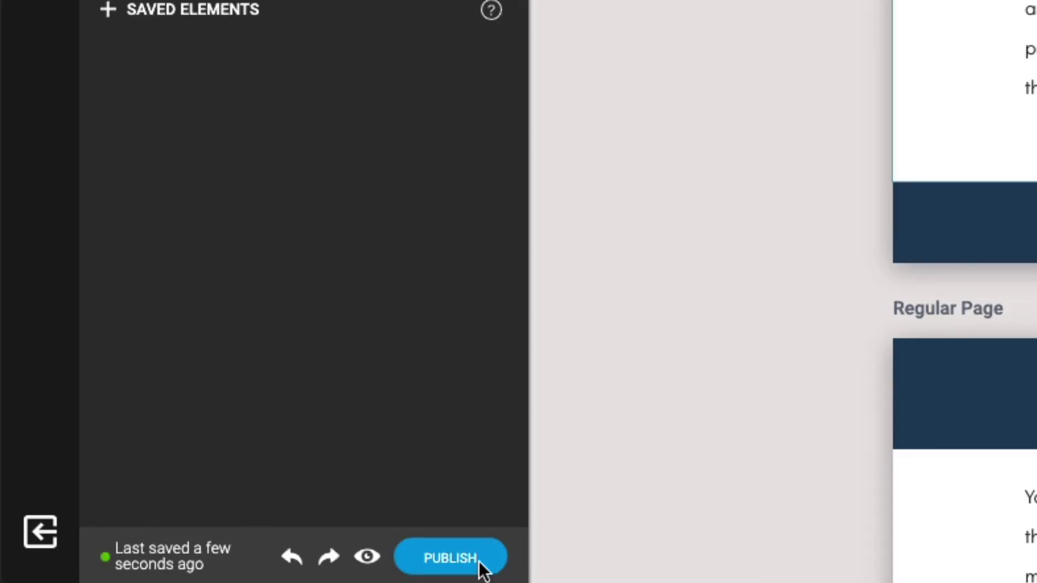
# - Open Publish, nudge Canva's lake photo with arrow keys, then centre Designrr's frog image
pyautogui.click(479, 561)
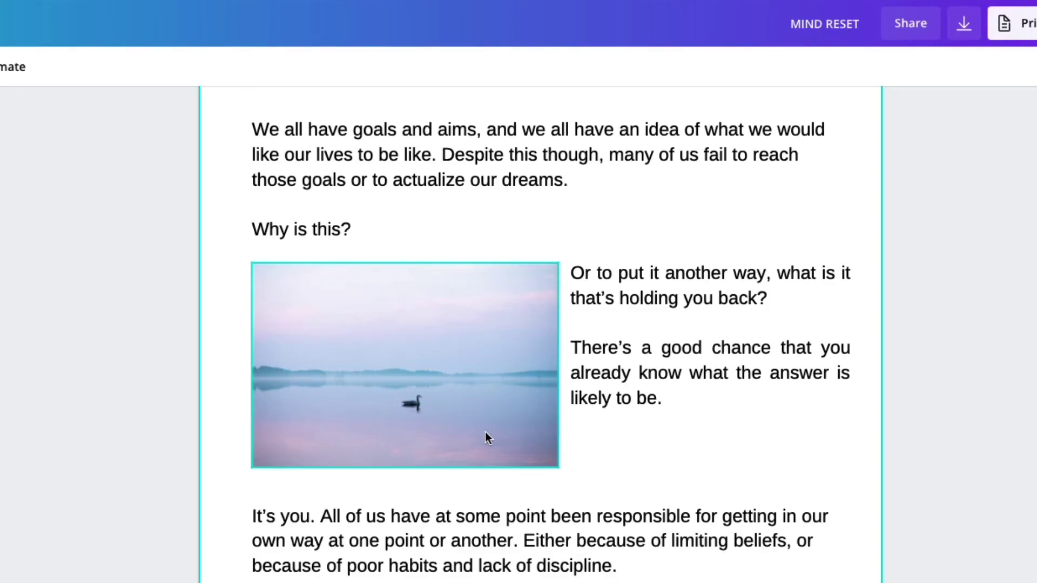
pyautogui.click(481, 435)
pyautogui.press('Right')
pyautogui.press('Right')
pyautogui.press('Right')
pyautogui.press('Right')
pyautogui.press('Right')
pyautogui.press('Right')
pyautogui.press('Right')
pyautogui.press('Right')
pyautogui.press('Right')
pyautogui.press('Right')
pyautogui.press('Right')
pyautogui.press('Right')
pyautogui.press('Right')
pyautogui.press('Right')
pyautogui.press('Right')
pyautogui.press('Right')
pyautogui.press('Right')
pyautogui.press('Right')
pyautogui.press('Right')
pyautogui.press('Right')
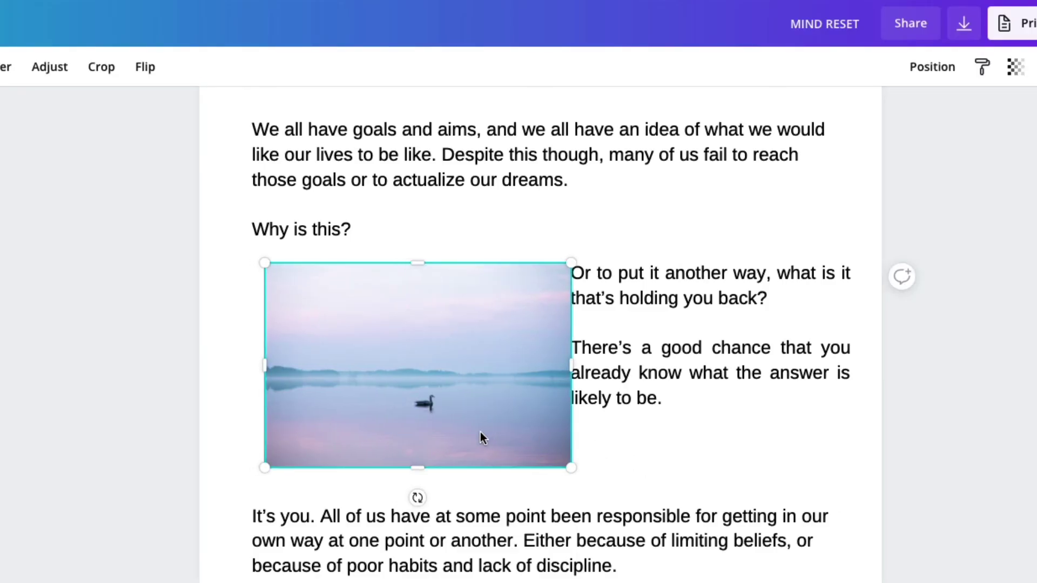
pyautogui.press('Left')
pyautogui.press('Left')
pyautogui.press('Left')
pyautogui.press('Left')
pyautogui.press('Left')
pyautogui.press('Left')
pyautogui.press('Left')
pyautogui.press('Left')
pyautogui.press('Left')
pyautogui.press('Left')
pyautogui.press('Left')
pyautogui.press('Left')
pyautogui.press('Left')
pyautogui.press('Left')
pyautogui.press('Left')
pyautogui.press('Left')
pyautogui.press('Left')
pyautogui.press('Left')
pyautogui.press('Left')
pyautogui.press('Left')
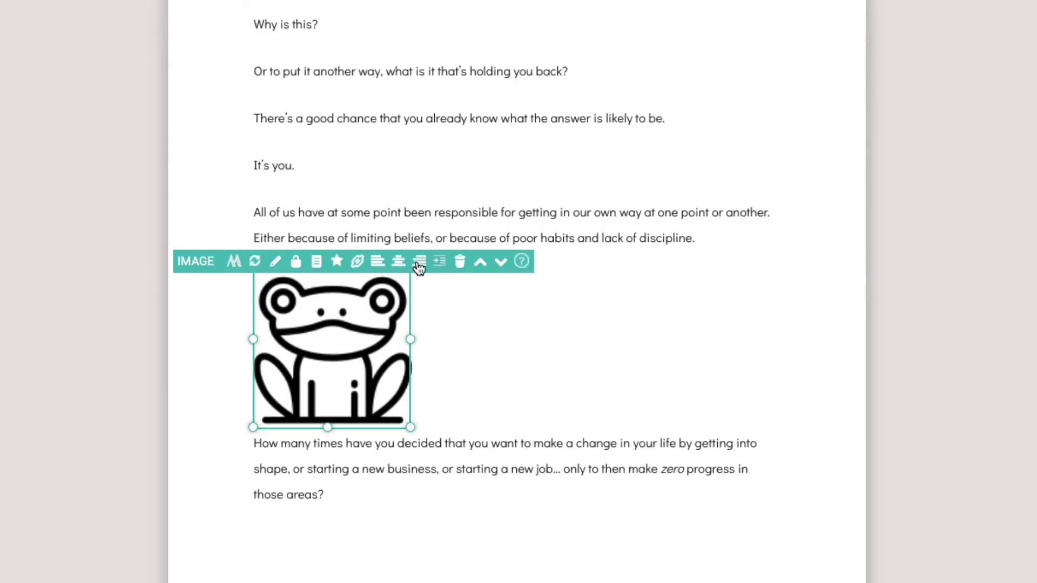
pyautogui.click(419, 263)
pyautogui.click(745, 266)
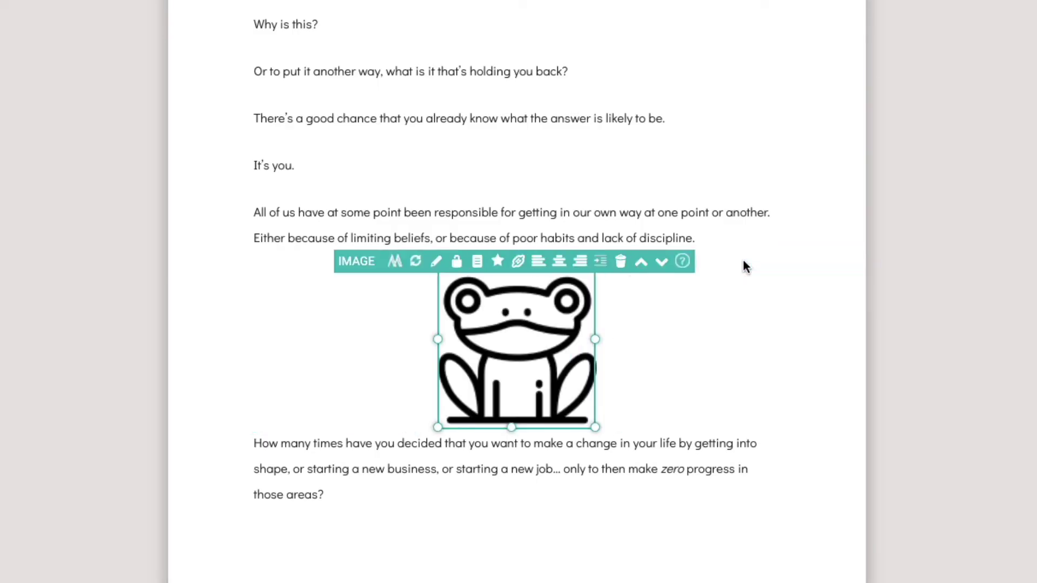